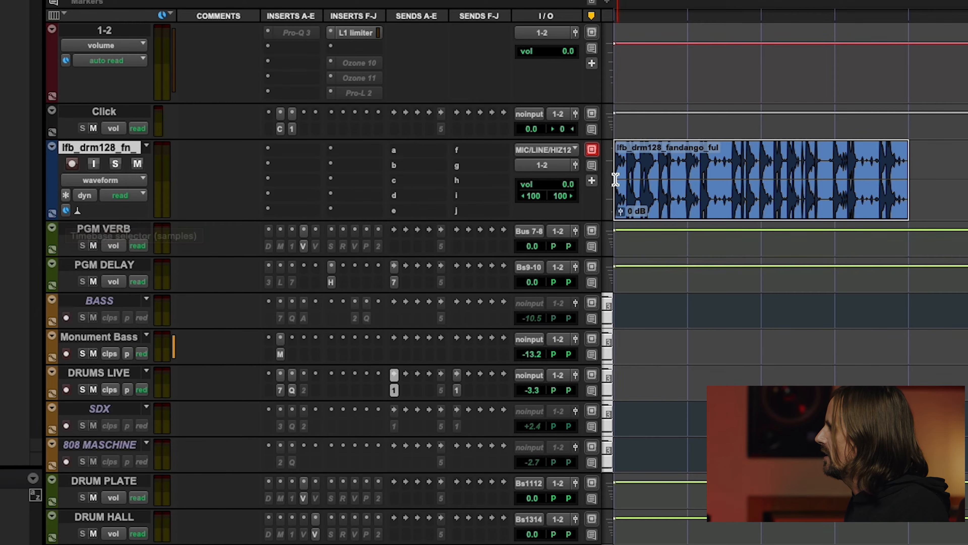
Step: Enlarge the lfb_drm128 drum loop track and check its timebase, keeping it on Samples
click(610, 186)
click(622, 210)
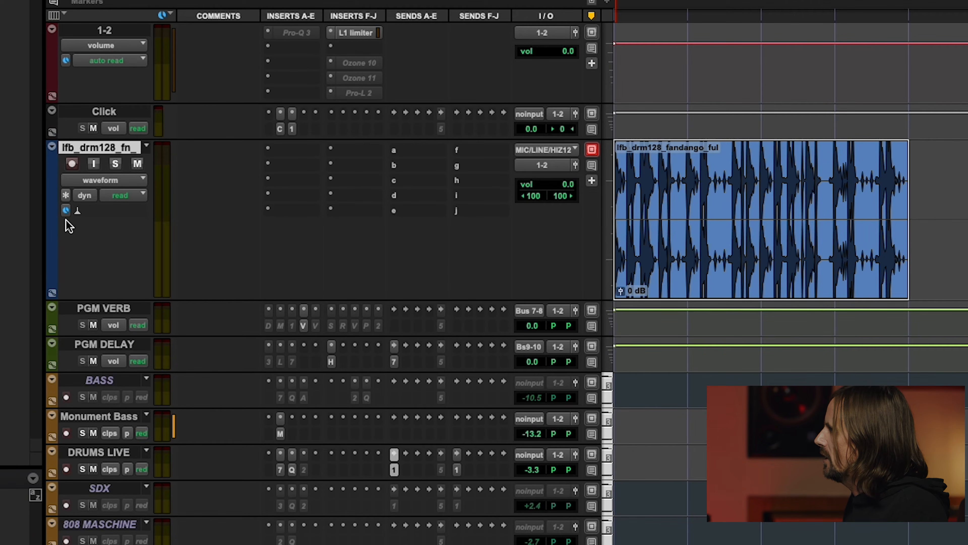
click(67, 210)
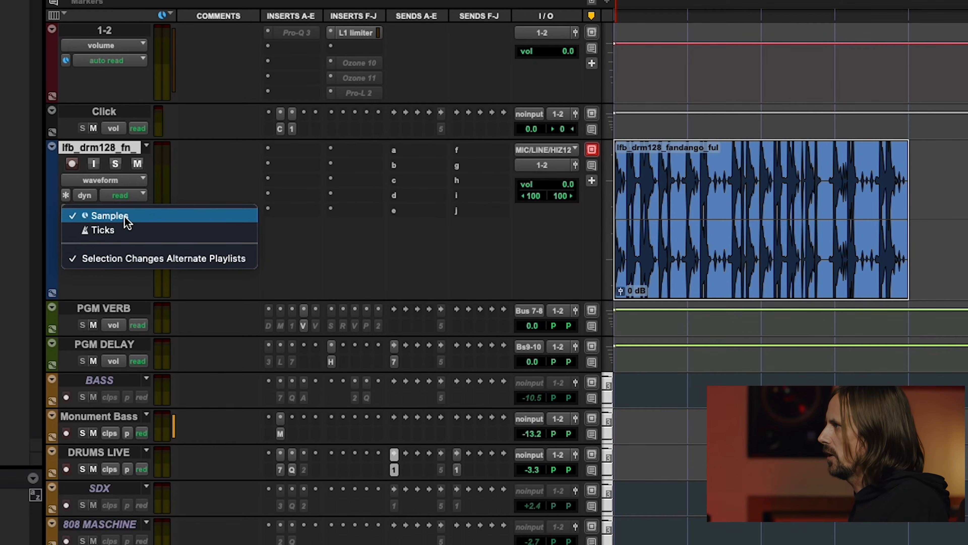
click(73, 215)
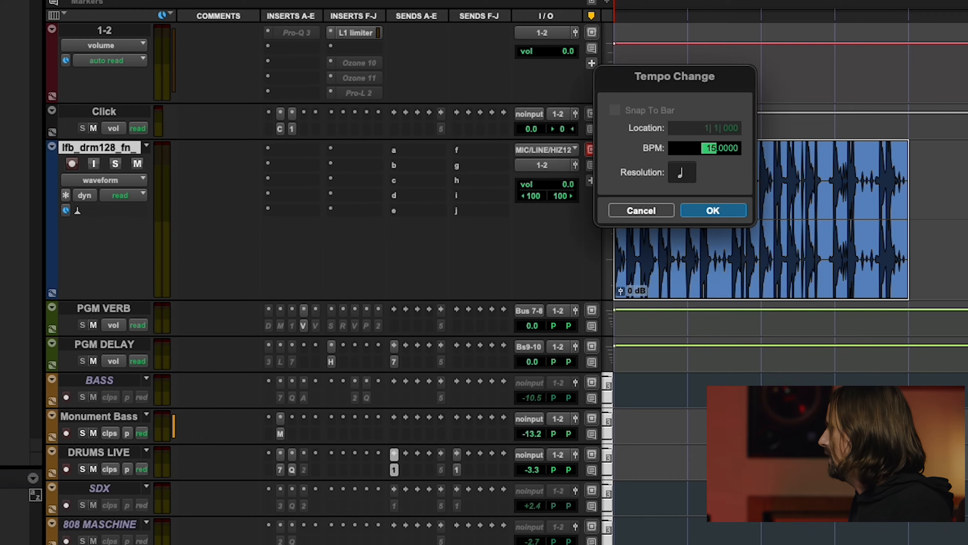
Step: Set the session tempo to 150 BPM and compare the end of the drum loop clip with the bar grid
key(Return)
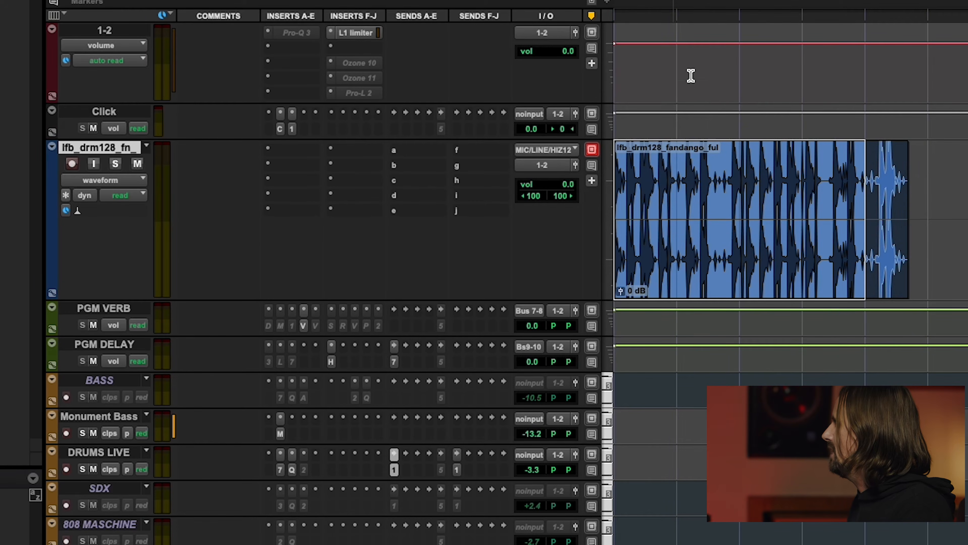
drag(878, 172, 919, 179)
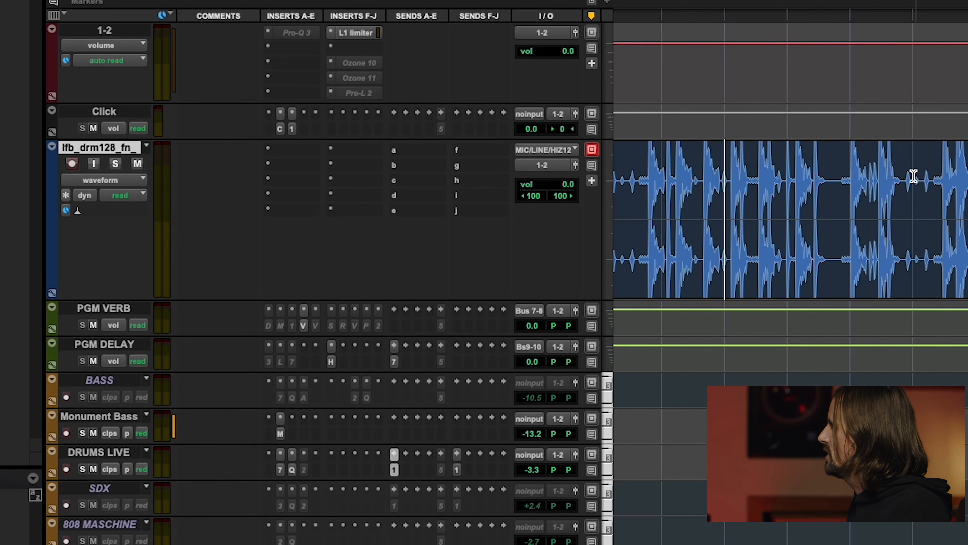
click(915, 183)
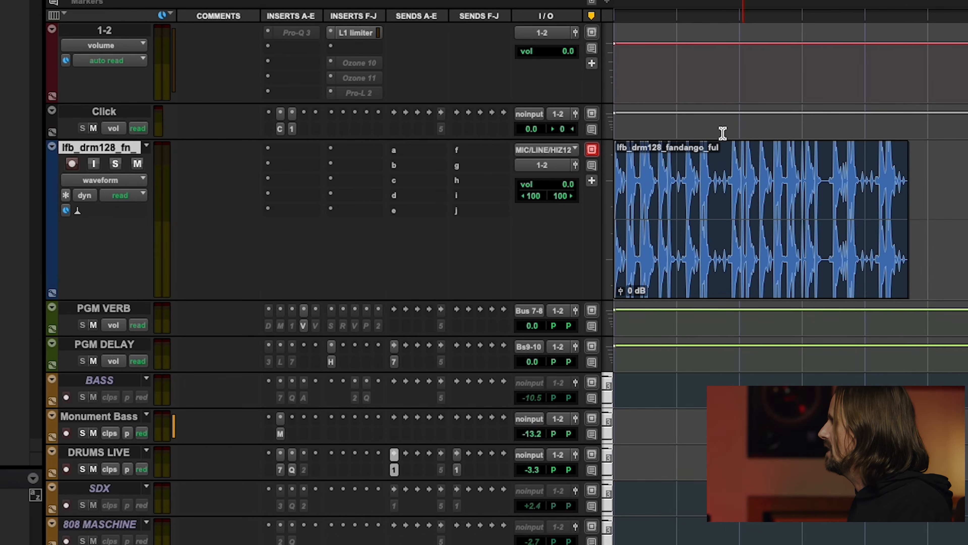
click(627, 56)
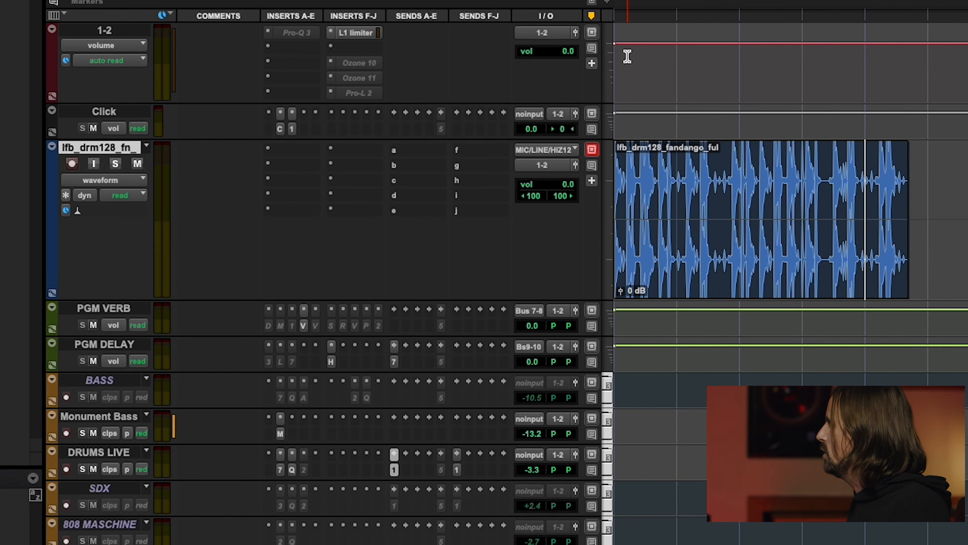
key(Return)
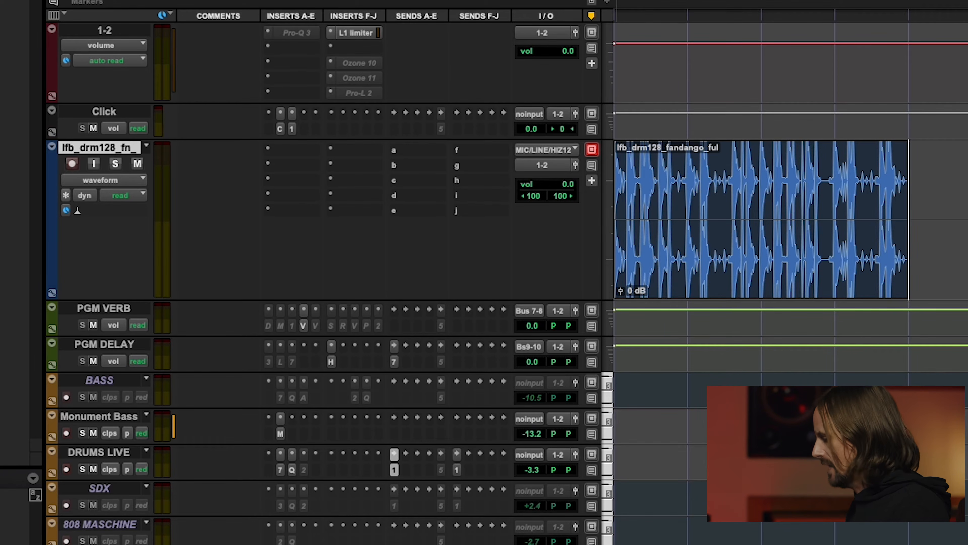
key(ctrl+z)
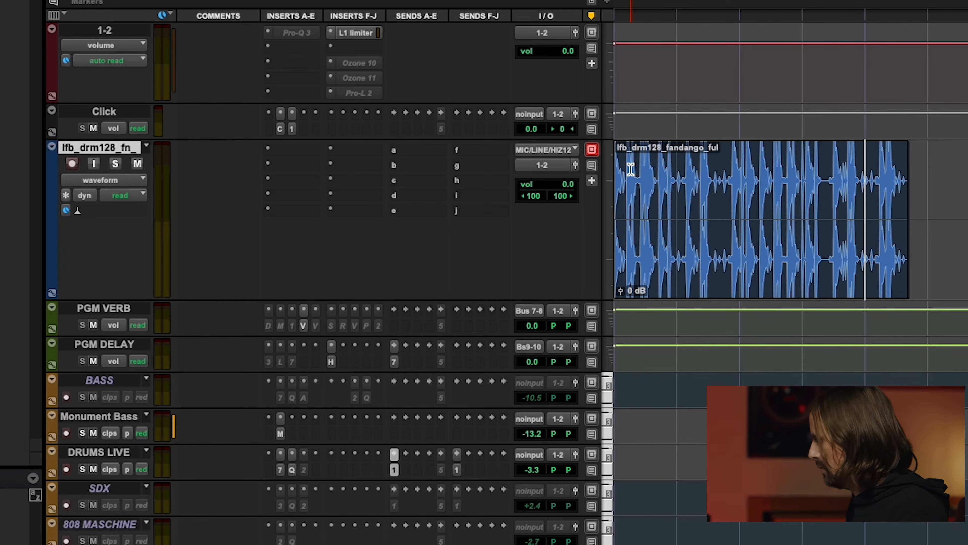
Step: Play the drum loop from the session start with the Click raised to about +7.2 dB, and reset the Click volume to 0.0
key(Return)
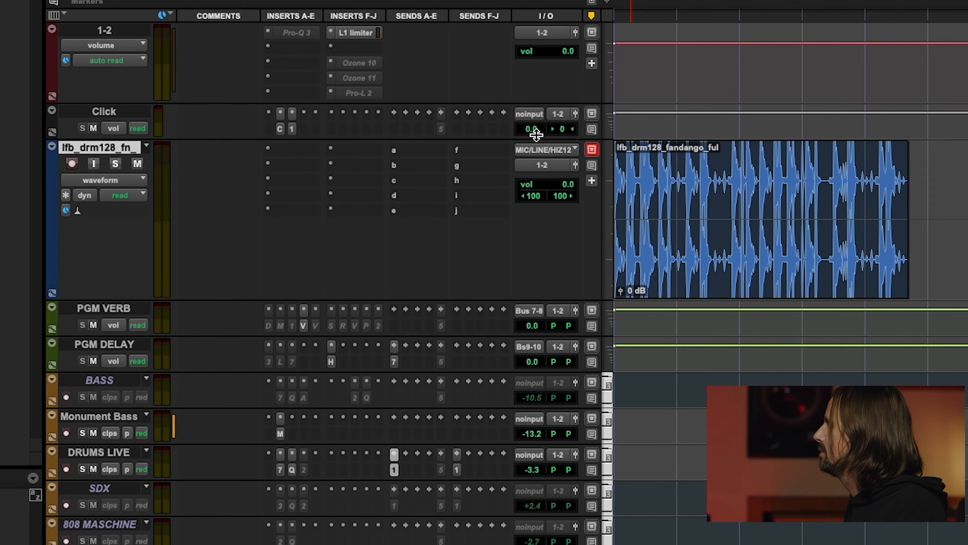
key(space)
drag(533, 130, 538, 123)
key(space)
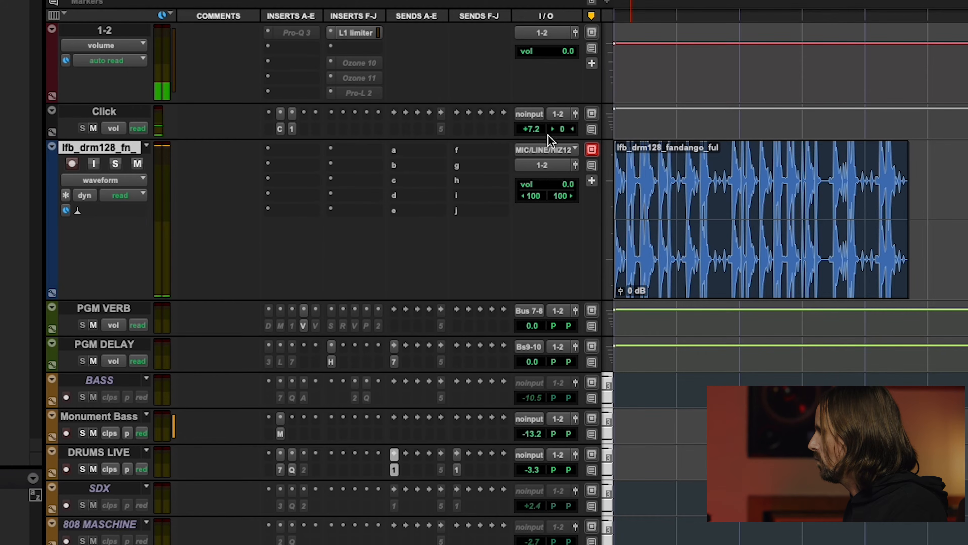
alt+click(540, 131)
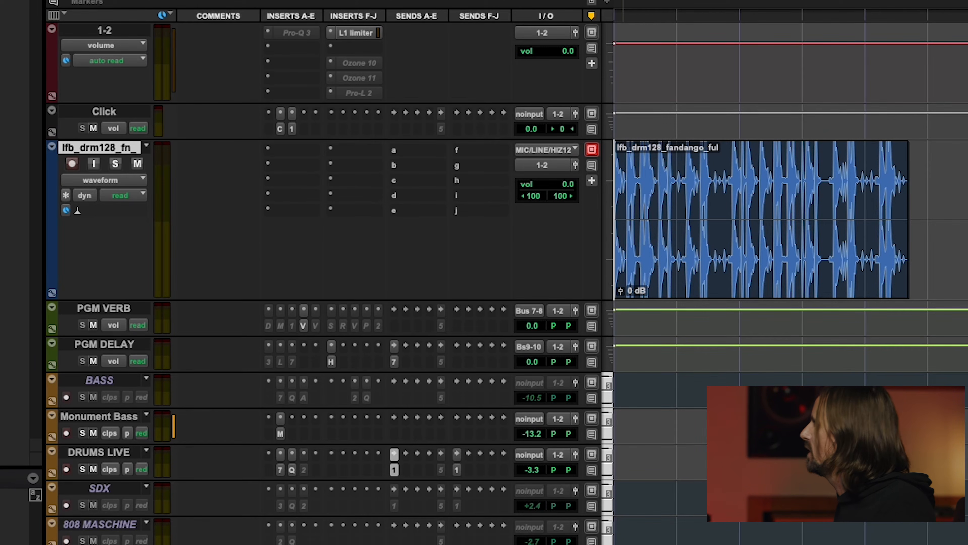
Step: Set the session tempo to 128 BPM and switch the drum loop track's timebase to Ticks
double_click(615, 0)
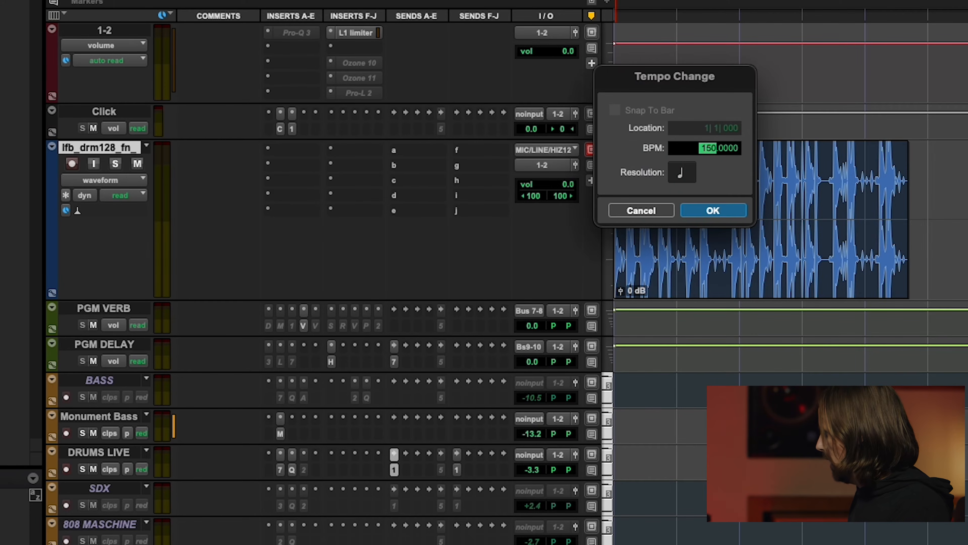
key(Return)
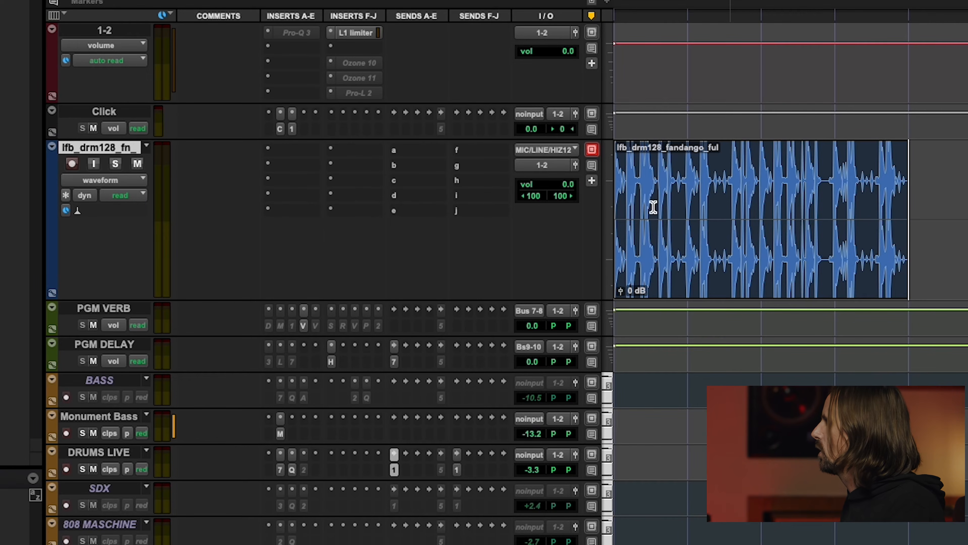
click(66, 210)
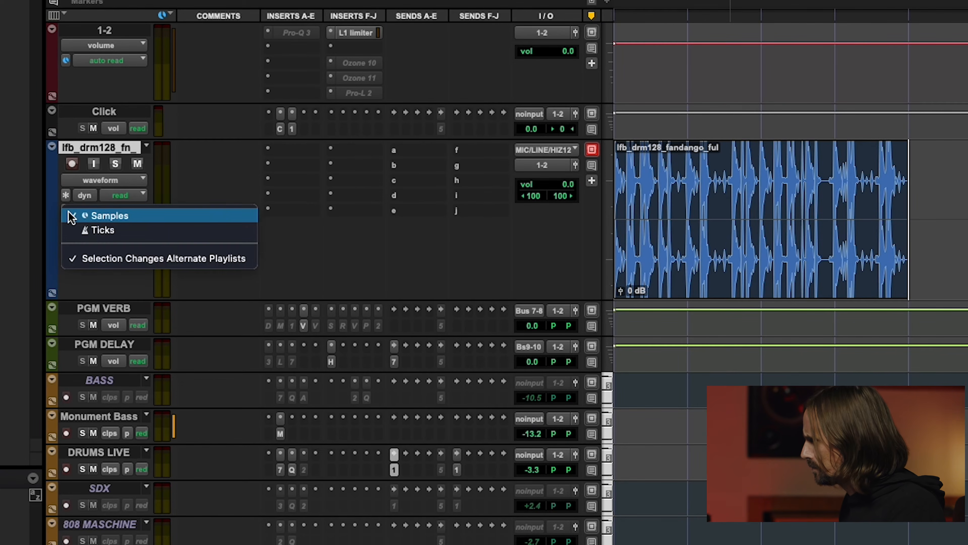
click(84, 230)
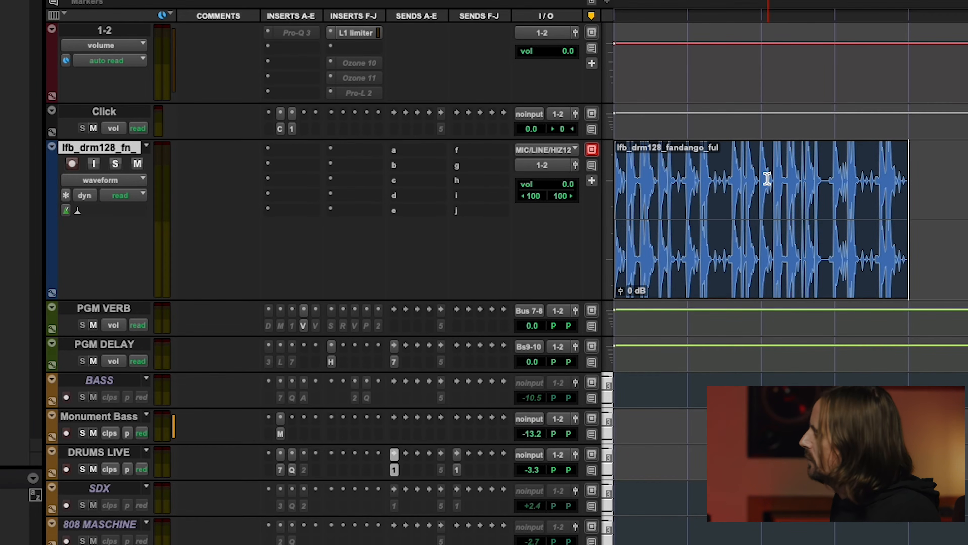
key(r)
key(t)
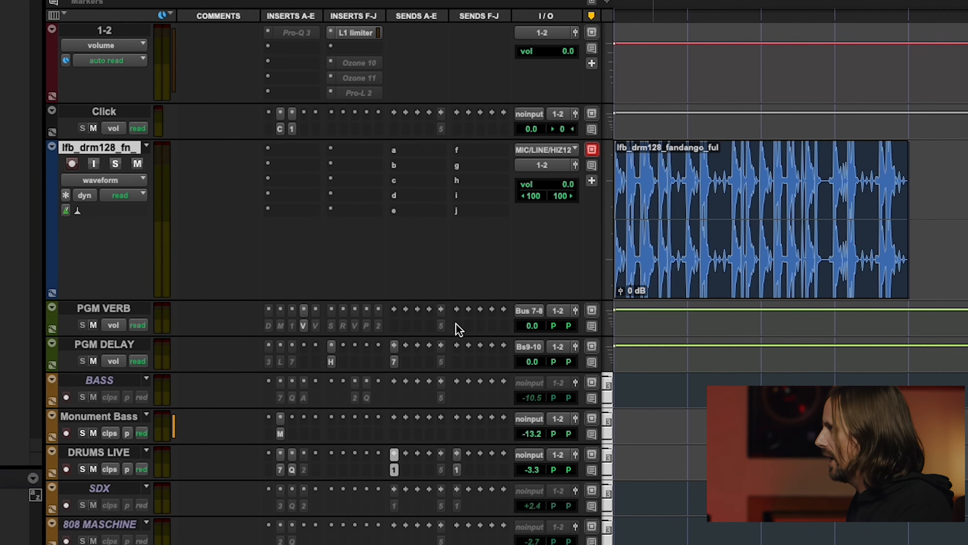
click(66, 210)
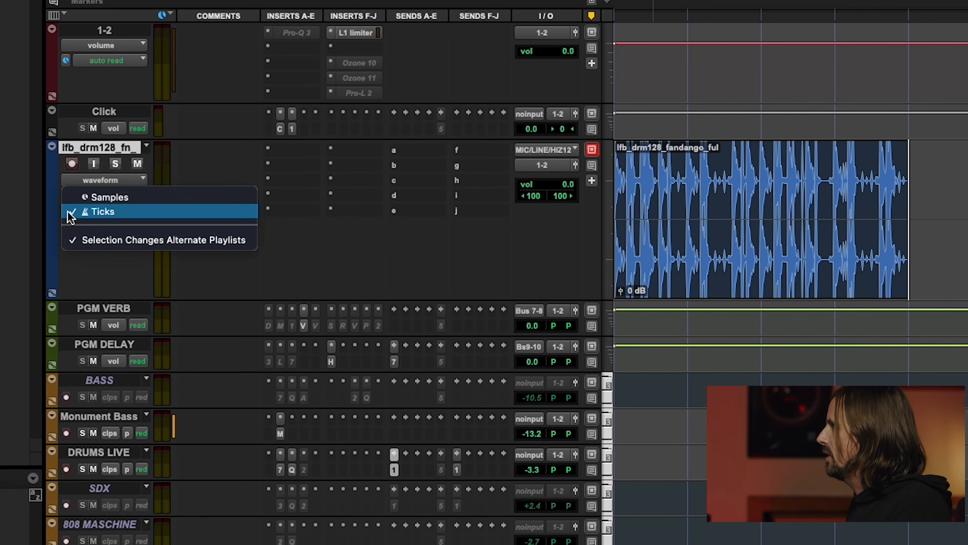
click(90, 214)
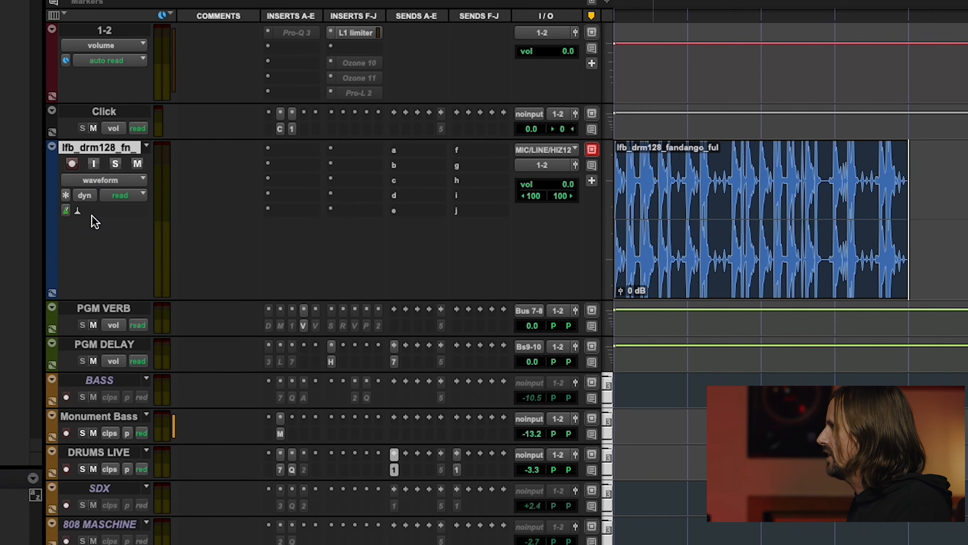
Step: Enable Elastic Audio on the drum loop track with the elastiquePRO algorithm, keeping Real-Time Processing
click(77, 210)
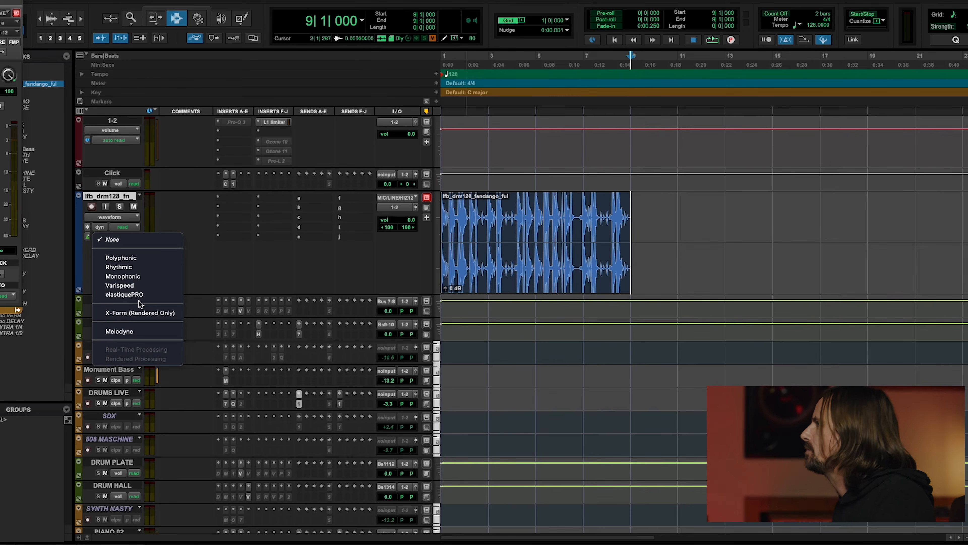
click(141, 287)
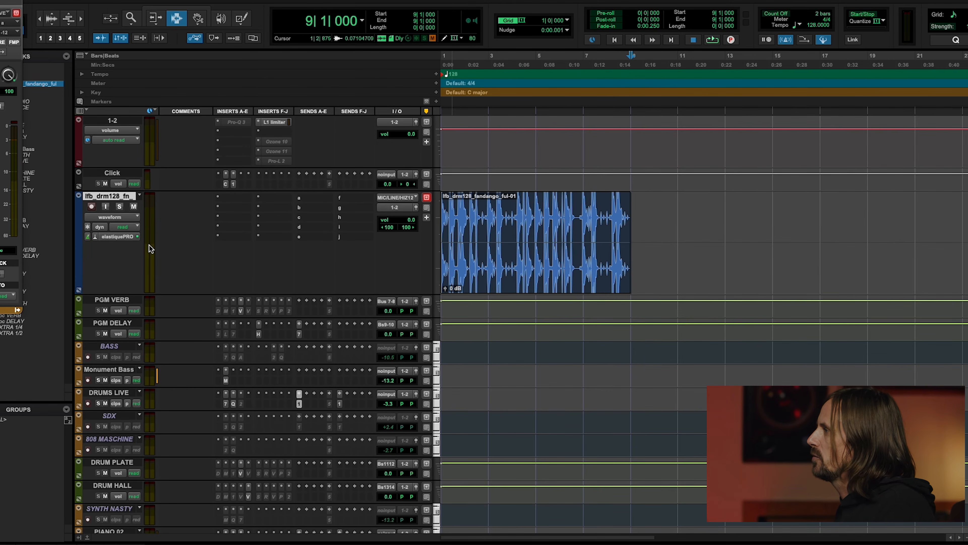
click(95, 237)
click(73, 243)
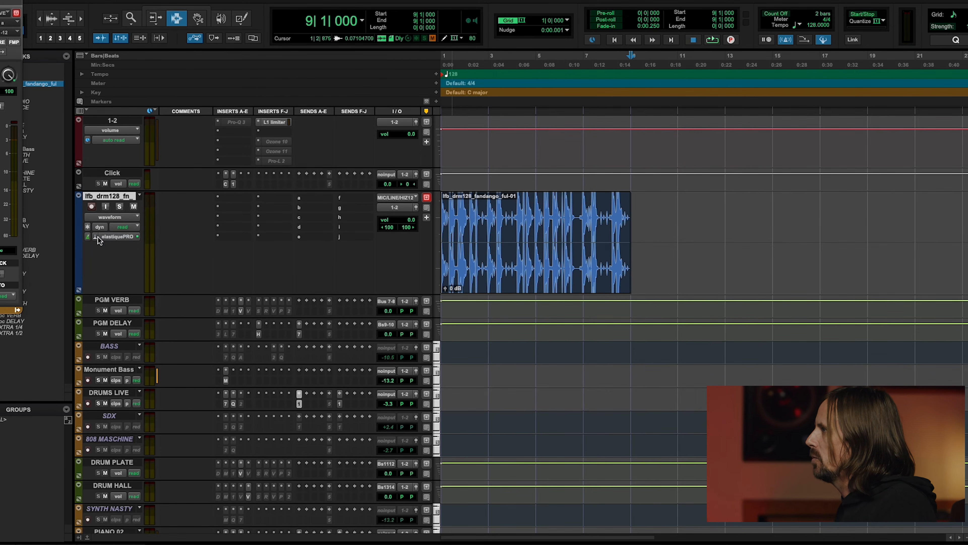
click(98, 237)
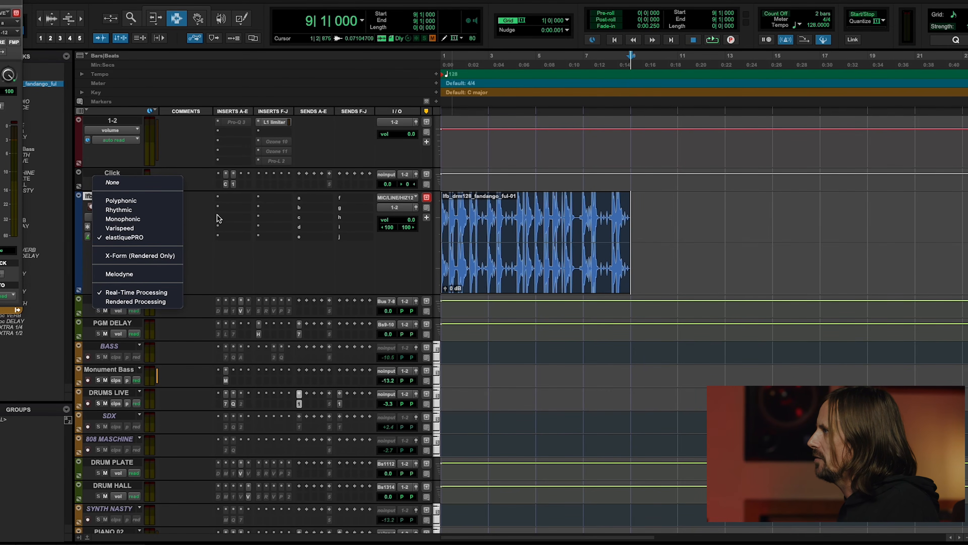
click(200, 289)
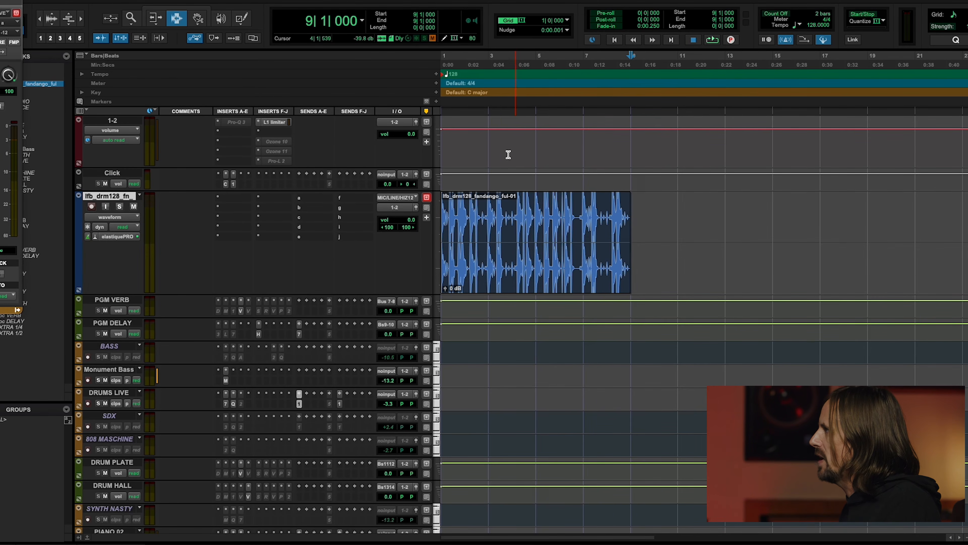
Step: Set the session tempo to 150 BPM and select the drum loop clip's last two bars, from bar 7 to bar 9
double_click(444, 76)
text(150.000)
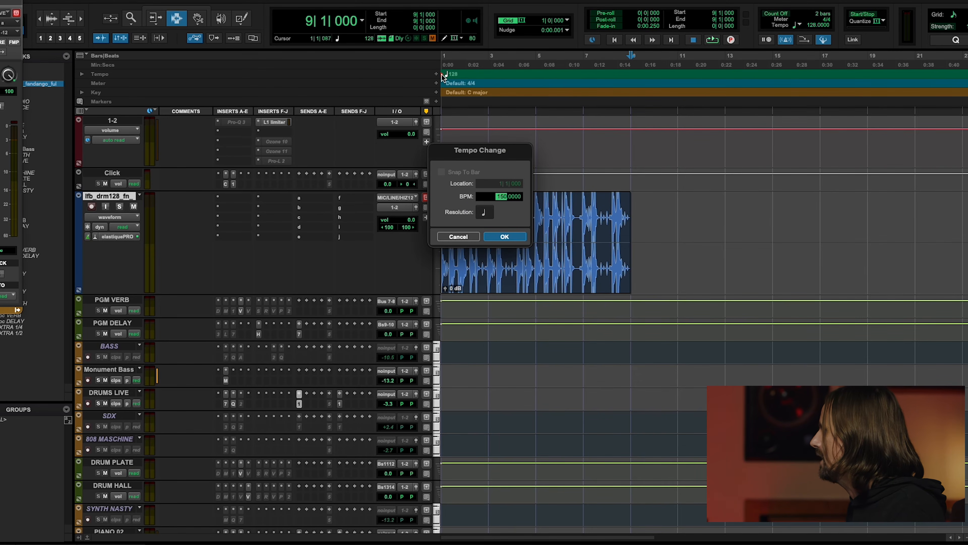
text(0)
key(Return)
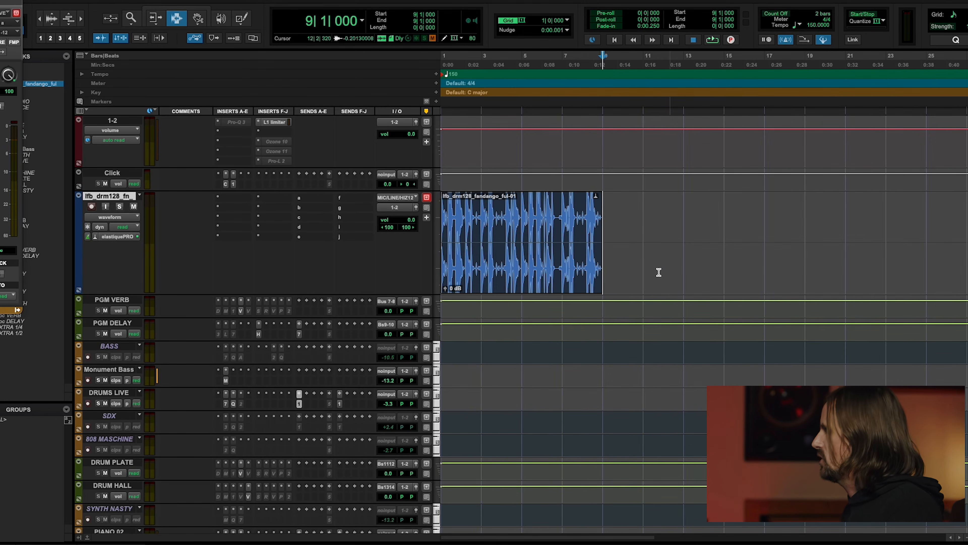
drag(603, 212, 531, 213)
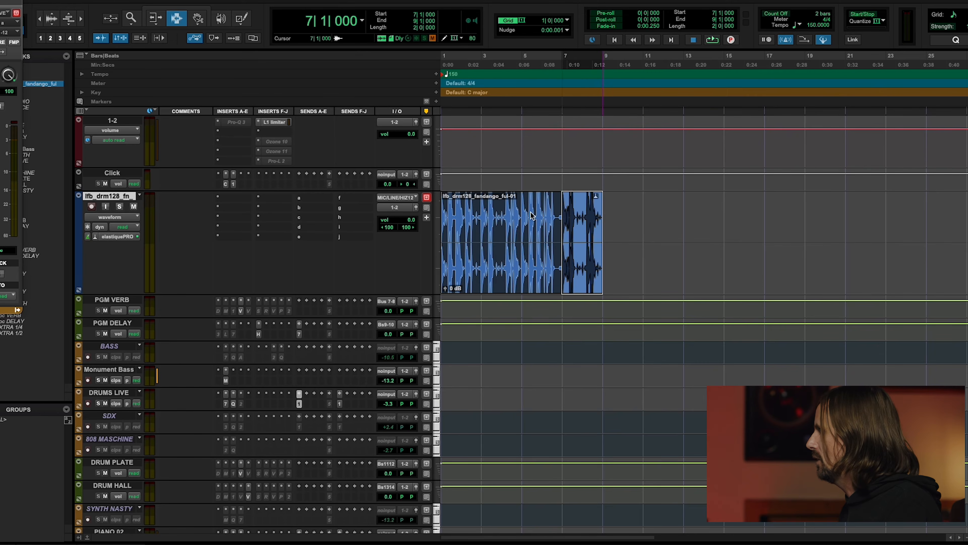
Step: Play the time-stretched drum loop from the session start with a louder Click, and reset the Click volume to 0.0
click(474, 206)
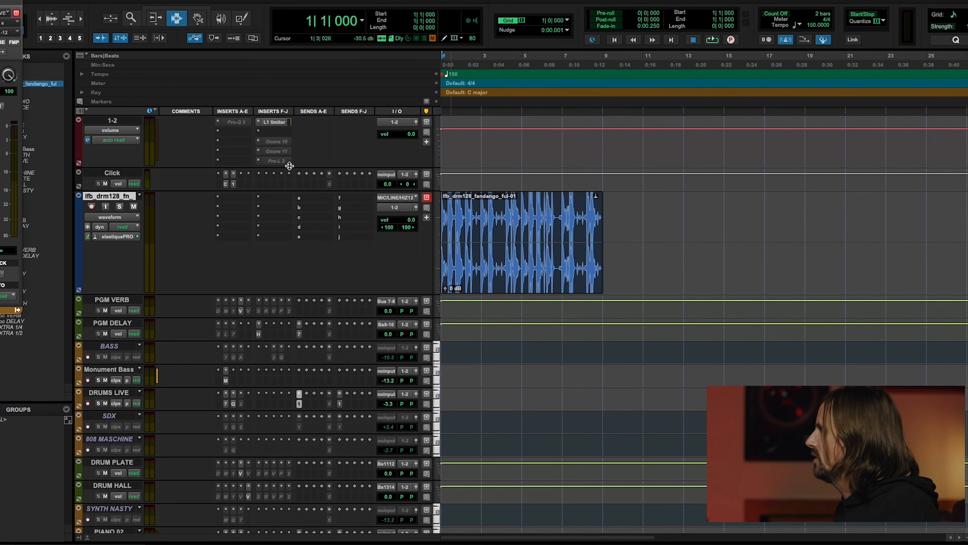
key(space)
drag(385, 185, 384, 173)
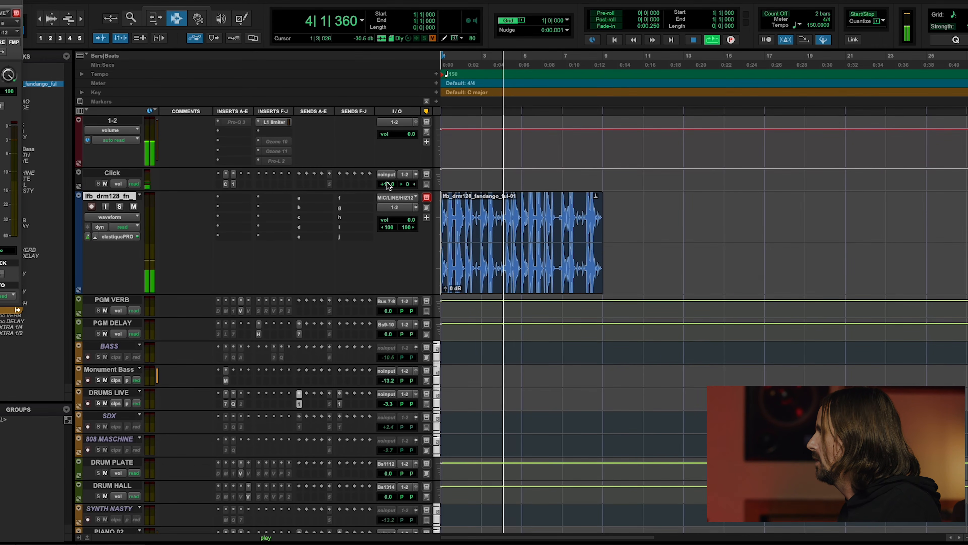
key(space)
alt+click(387, 184)
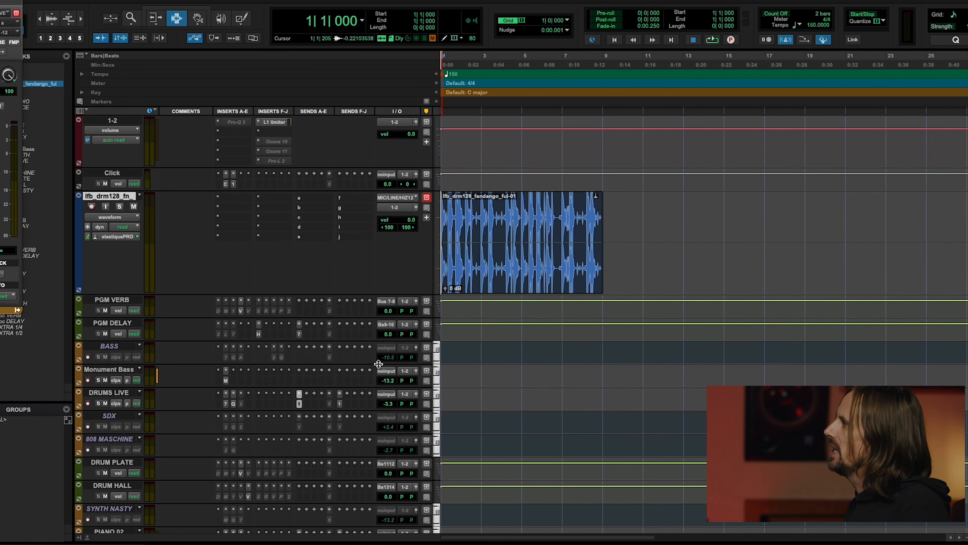
Step: Mute the Click track and place the edit cursor at the start of the session
click(608, 242)
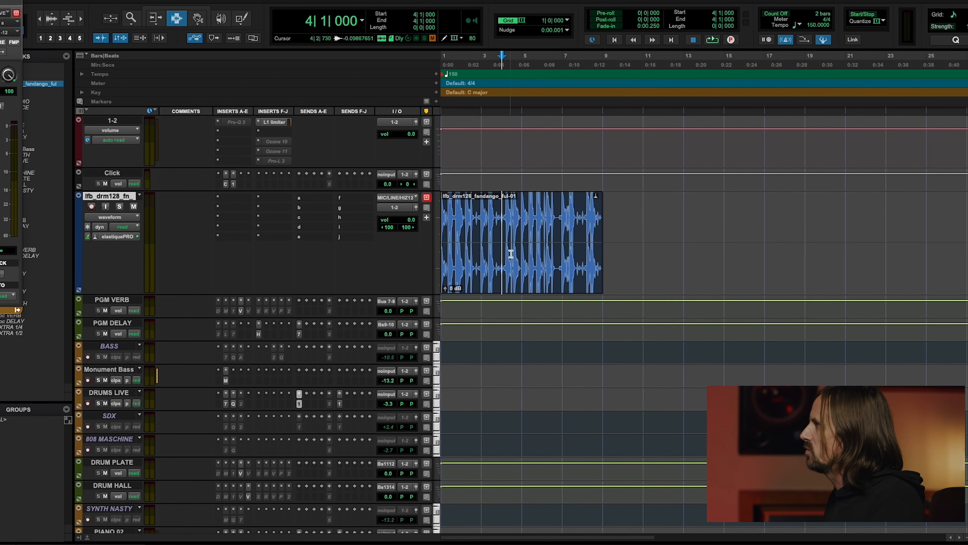
key(t)
key(t)
key(r)
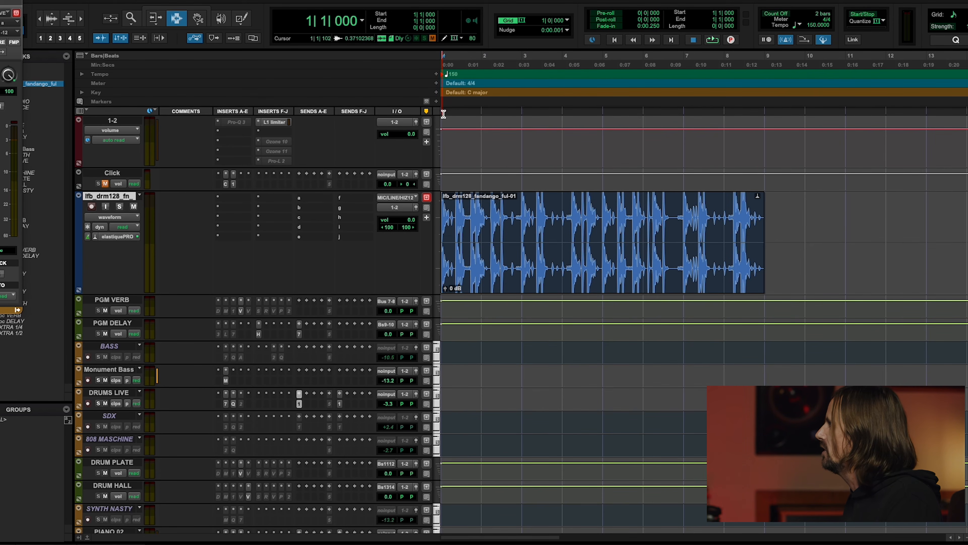
Step: Set the session tempo to 128 BPM and play the drum loop from the start without the Click
double_click(443, 77)
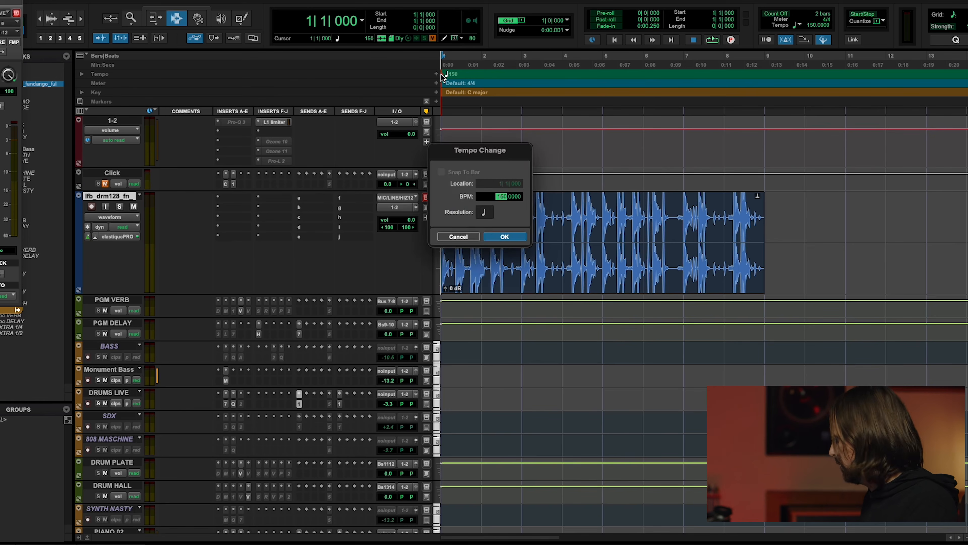
key(Return)
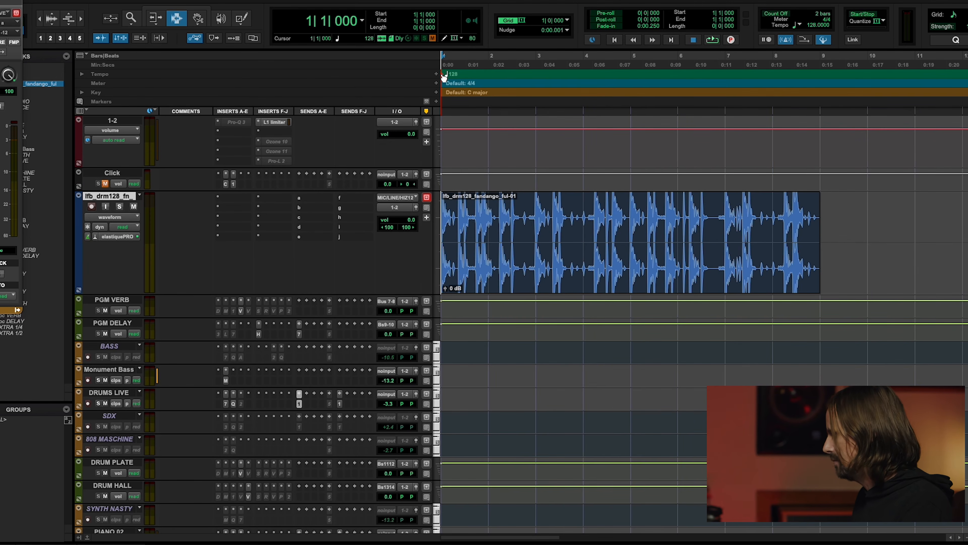
key(space)
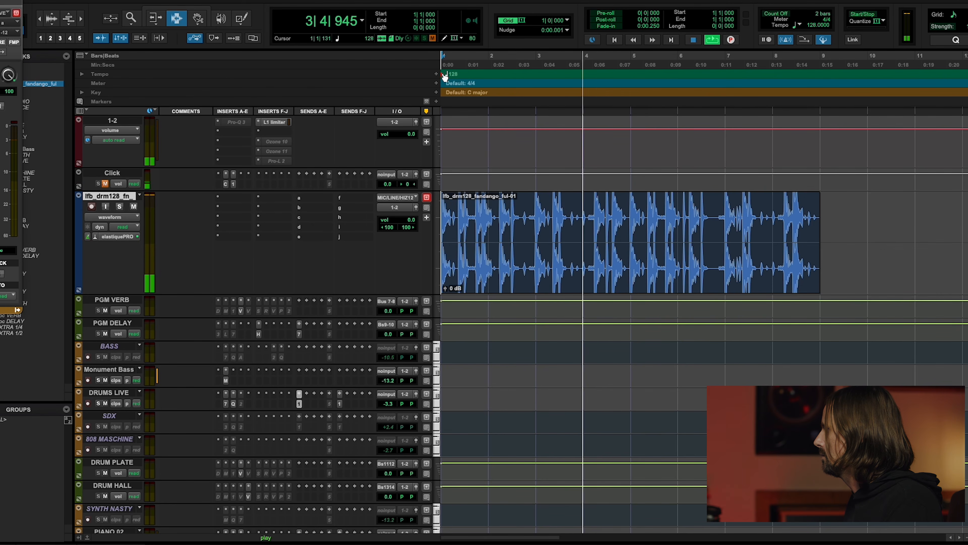
key(space)
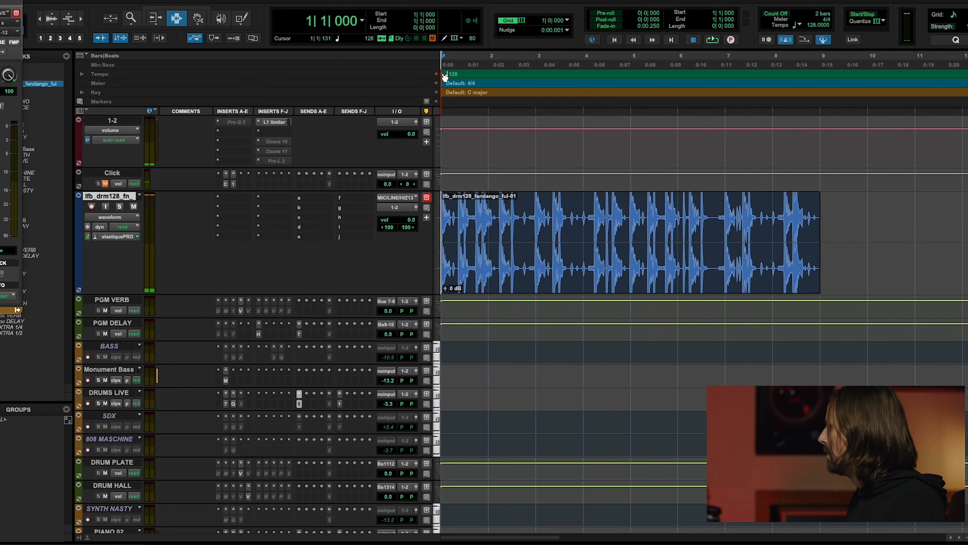
Step: Set the session tempo to 150 BPM and play the drum loop from the start for comparison
double_click(445, 76)
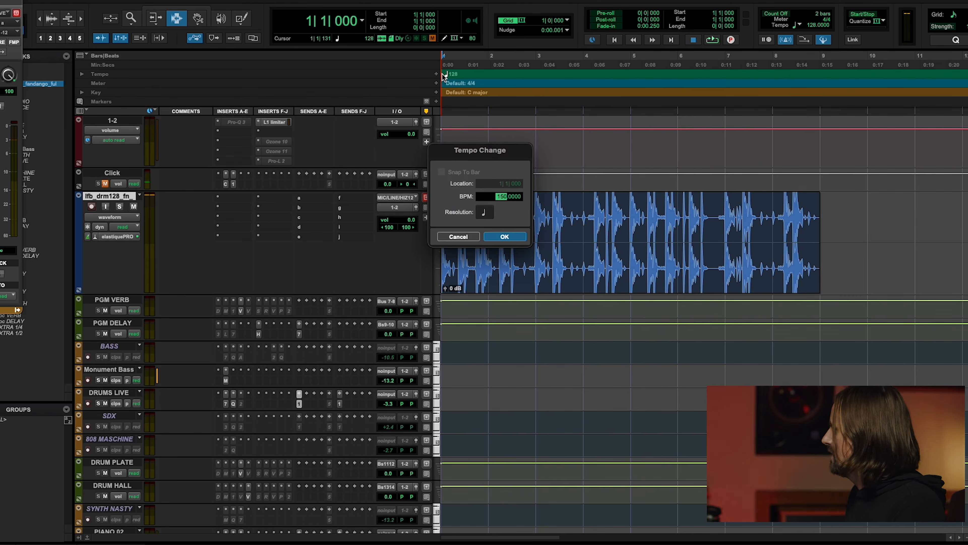
key(Return)
key(space)
key(space)
key(space)
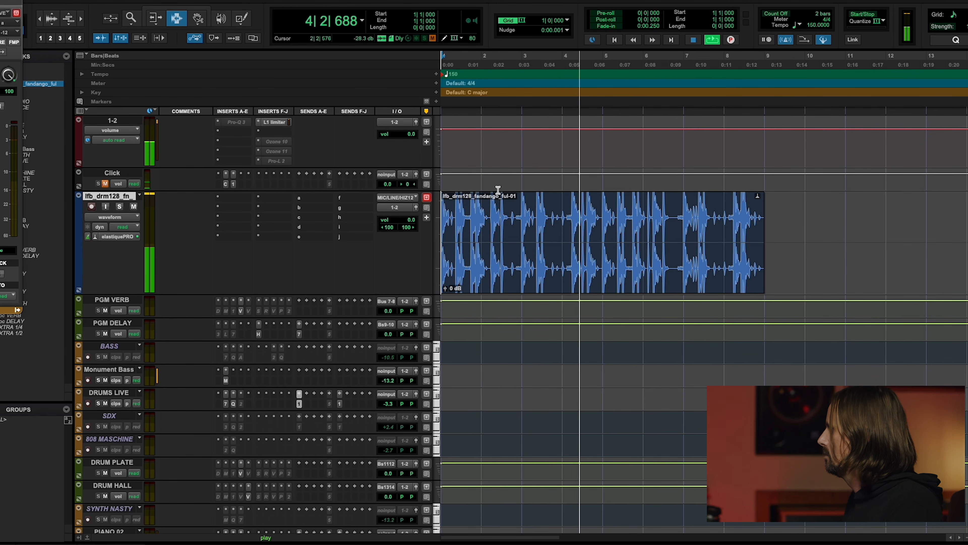
key(space)
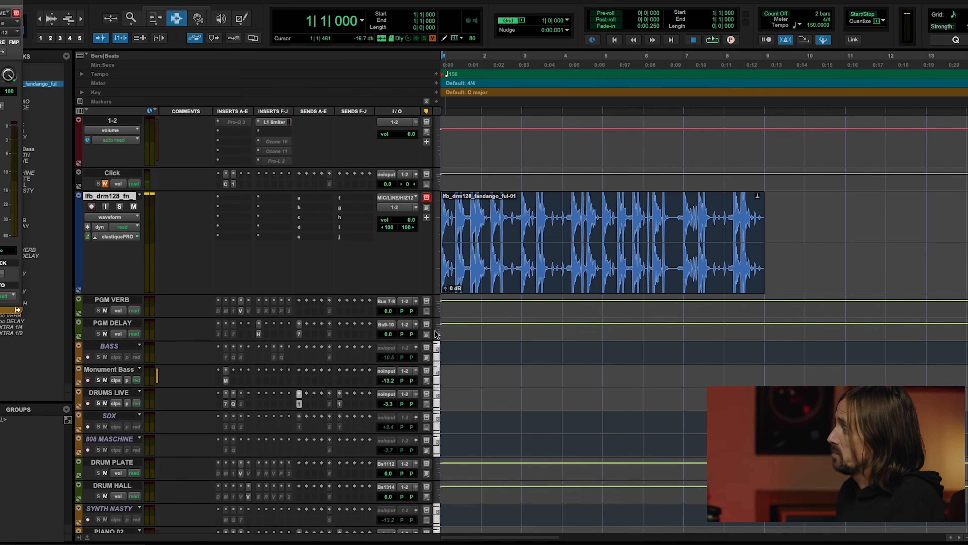